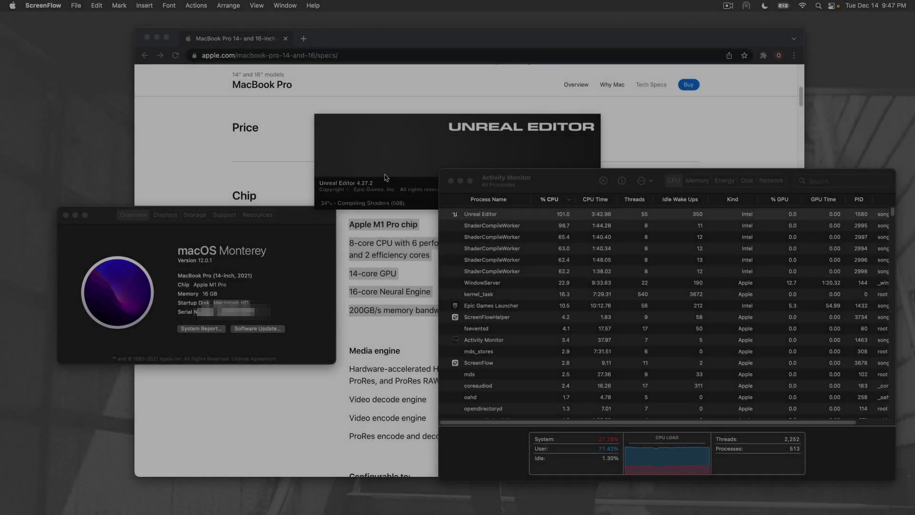
Compare the 14-inch MacBook Pro's M1 Pro specs on the web page with this Mac's system overview, and close the overview.
left_click(290, 171)
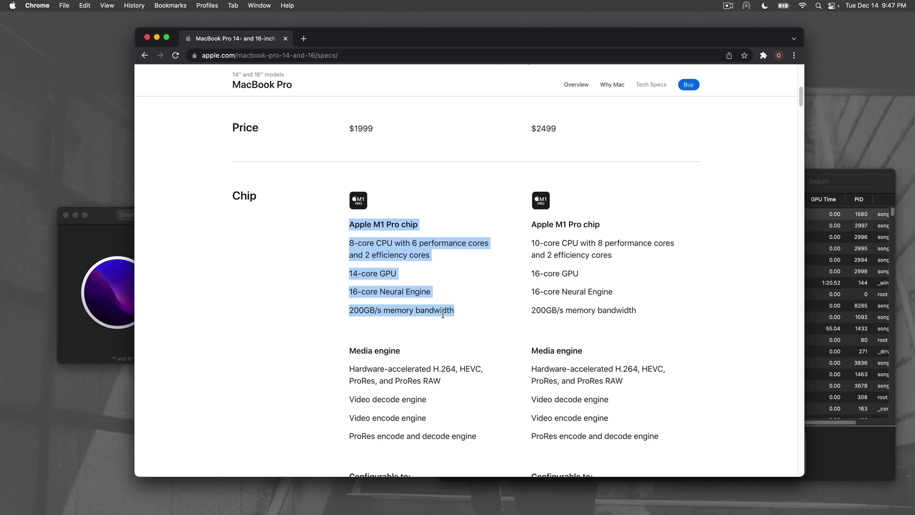
left_click(109, 223)
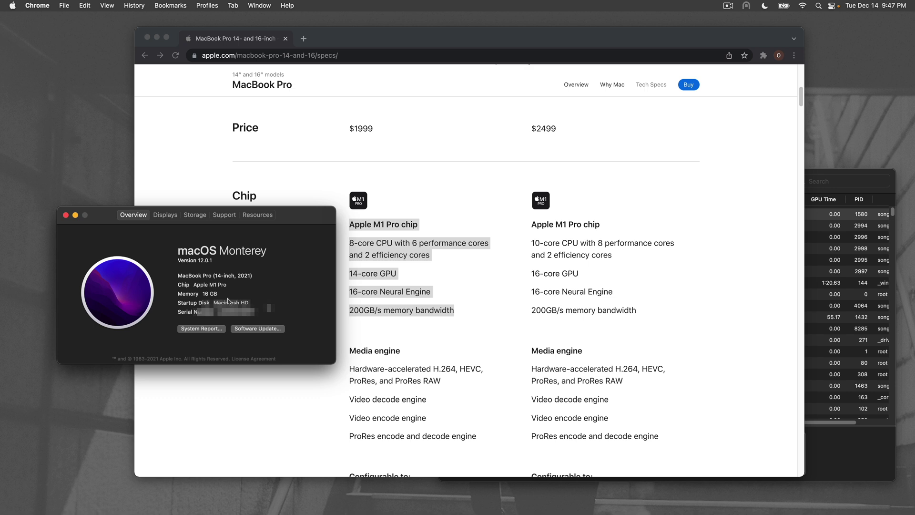
left_click(443, 312)
left_click(66, 215)
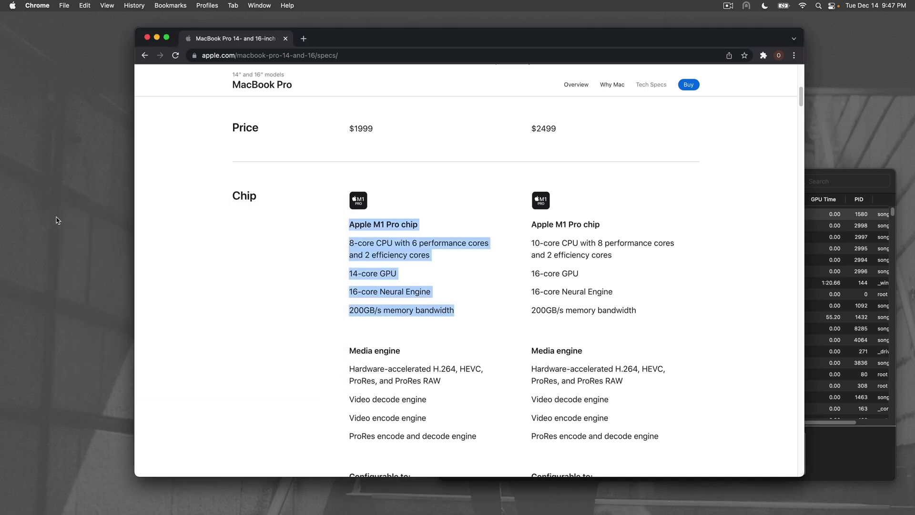
Check the Unreal Editor's loading progress and inspect its ShaderCompileWorker processes in Activity Monitor.
mouse_move(4, 234)
left_click(16, 303)
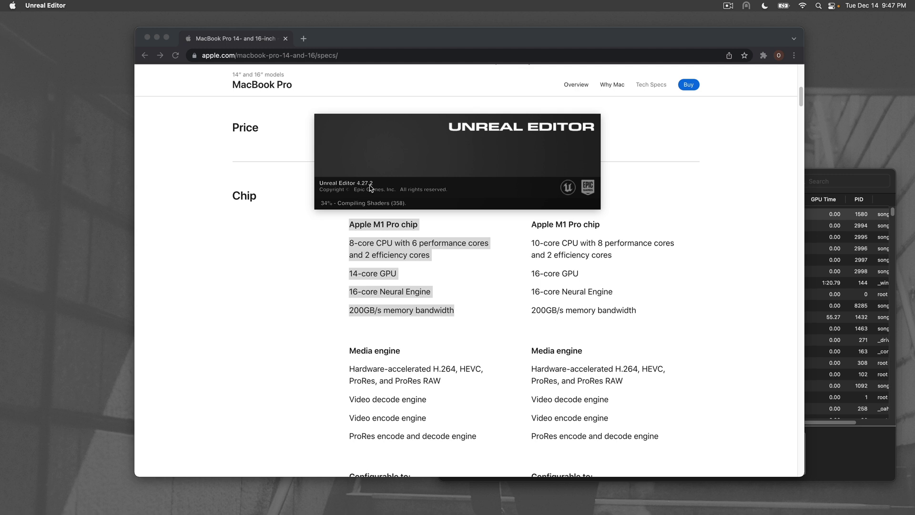
left_click(895, 213)
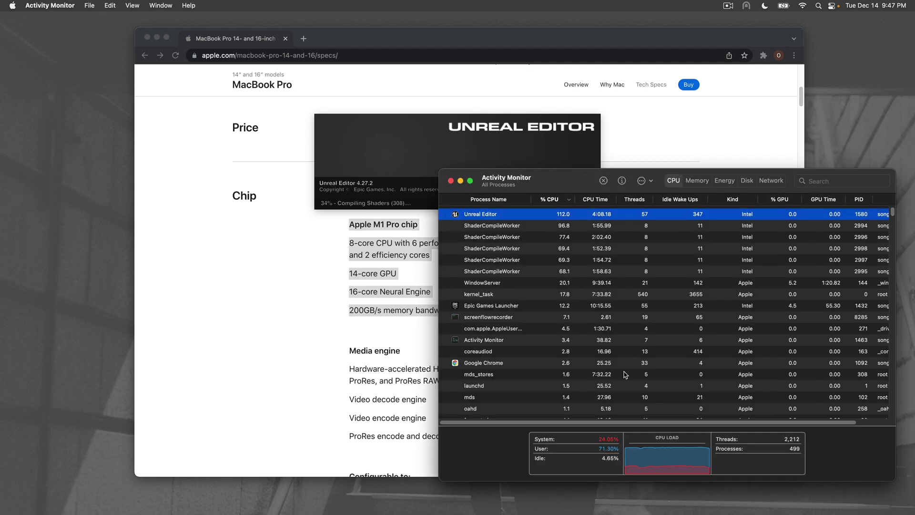
left_click(501, 272)
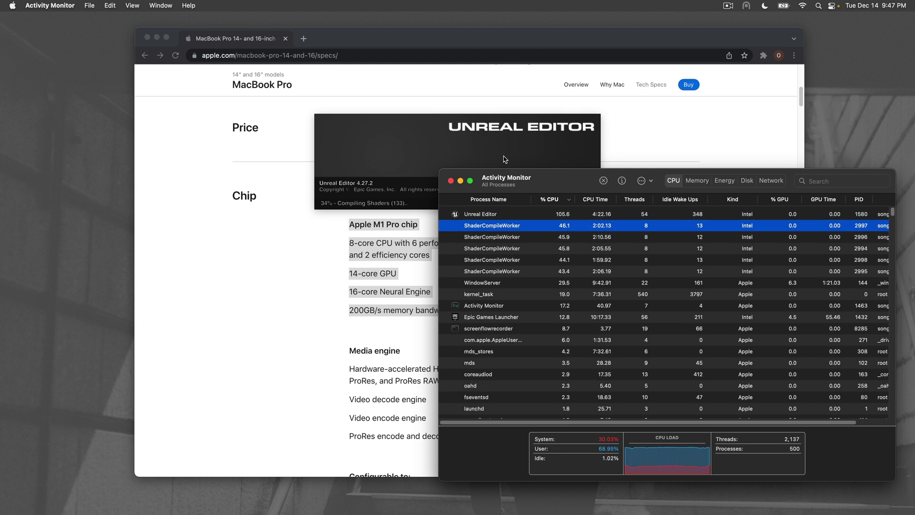
left_click(494, 140)
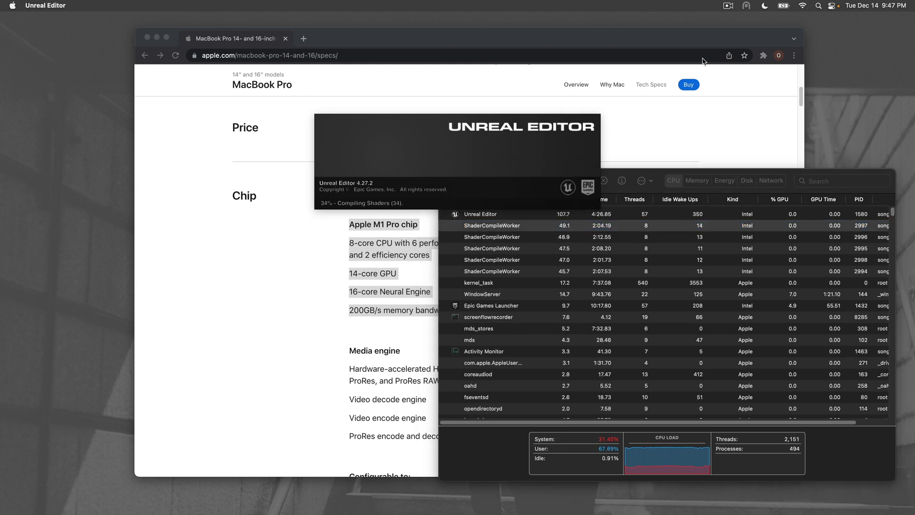
Close the MacBook Pro specs page and move the Activity Monitor window clear of the Unreal Editor splash screen.
left_click(289, 48)
left_click(285, 39)
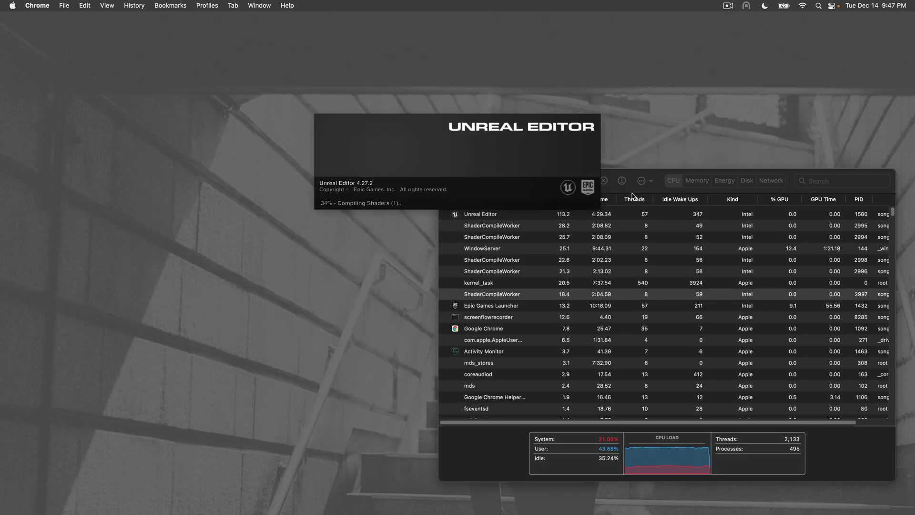
left_click(653, 192)
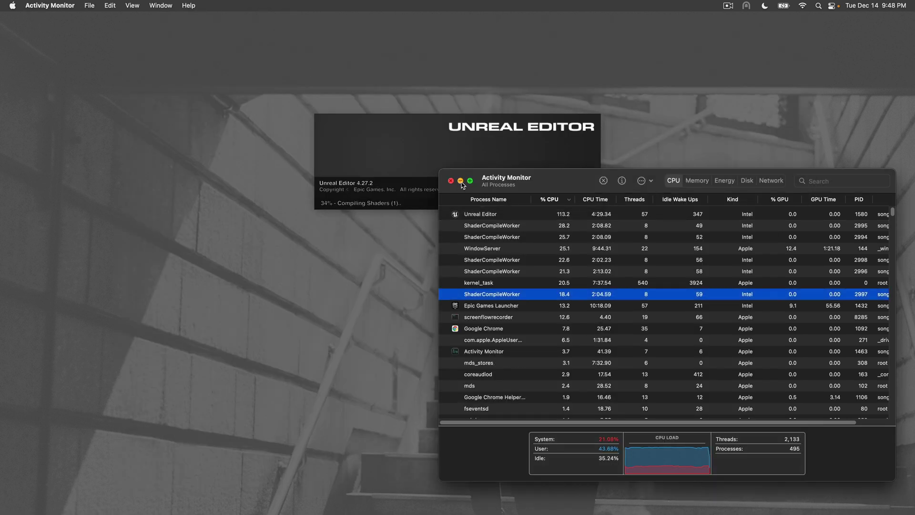
left_click_drag(550, 180, 842, 370)
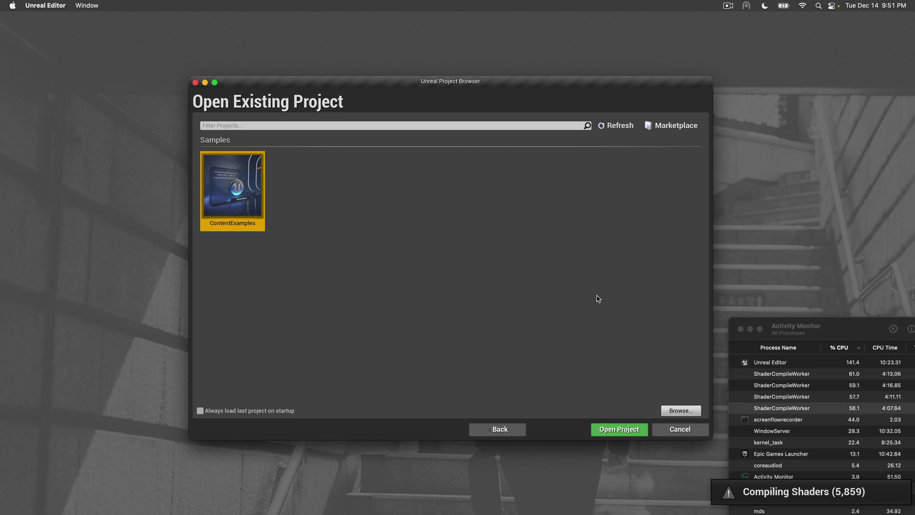
Examine the CPU usage of the ShaderCompileWorker and Unreal Editor processes in Activity Monitor while the project browser is open.
left_click_drag(838, 326, 744, 213)
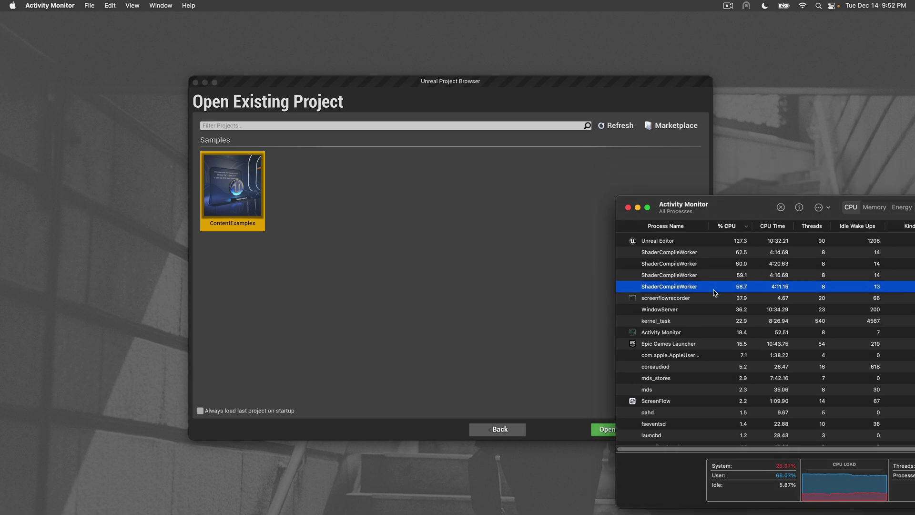
left_click(649, 254, "shift")
left_click(654, 288, "shift")
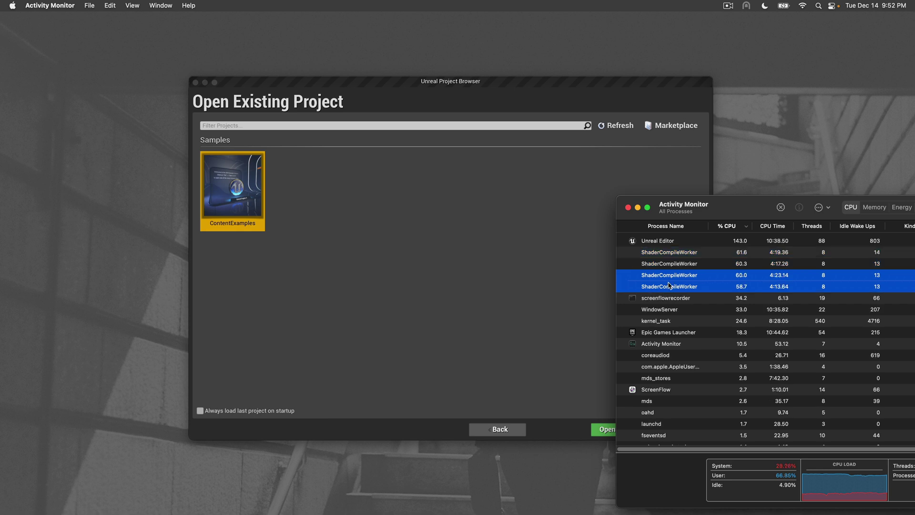
left_click(664, 241)
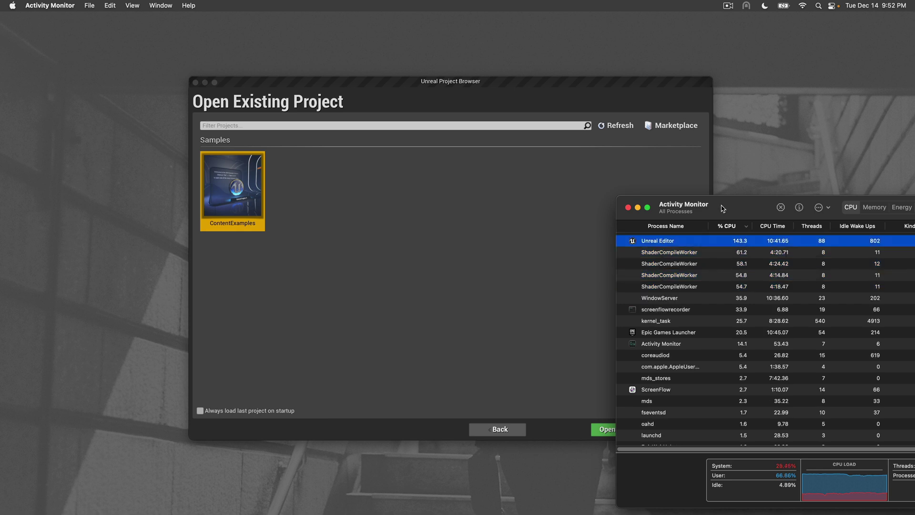
Move Activity Monitor aside and open the ContentExamples sample project in Unreal Editor.
left_click_drag(722, 208, 776, 266)
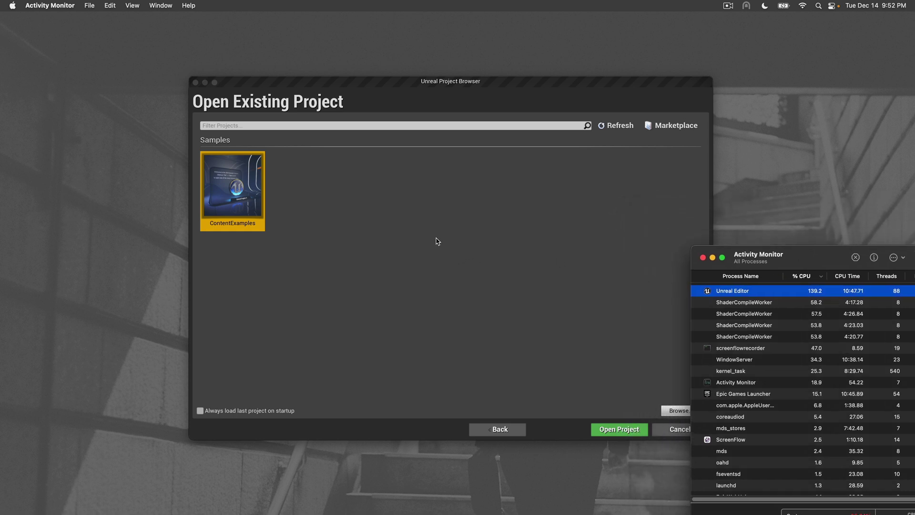
left_click_drag(448, 90, 445, 90)
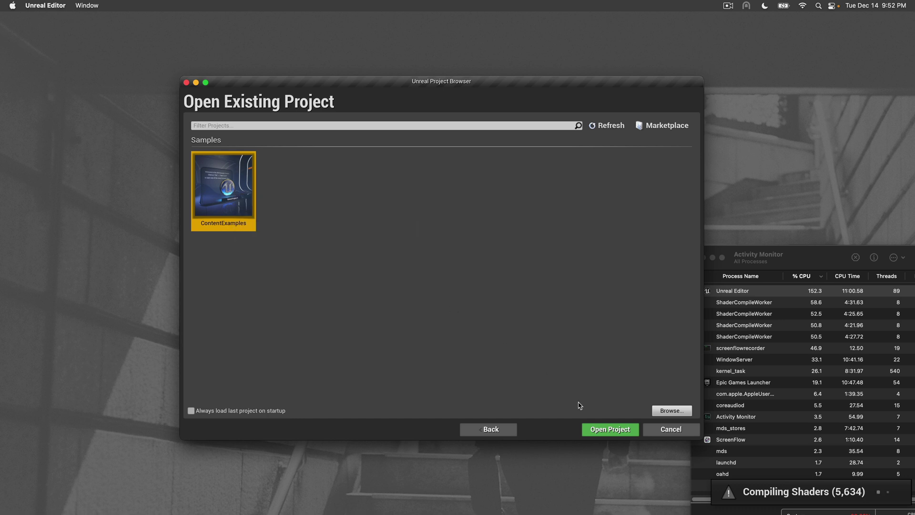
left_click(611, 430)
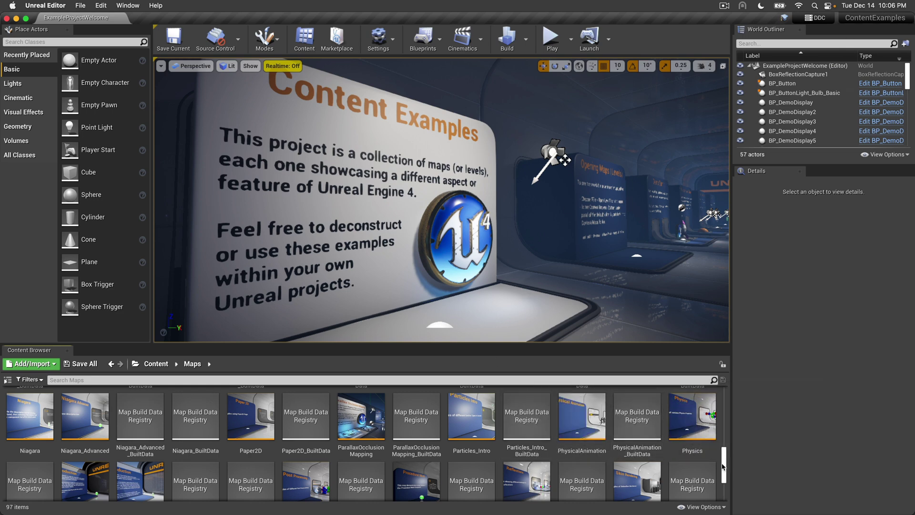
Turn on realtime rendering in the perspective viewport.
left_click_drag(722, 467, 723, 414)
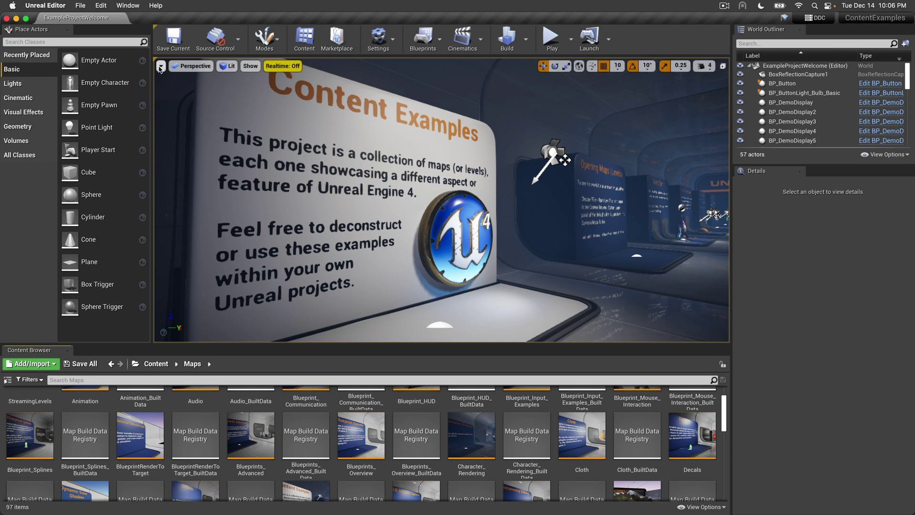
left_click(161, 67)
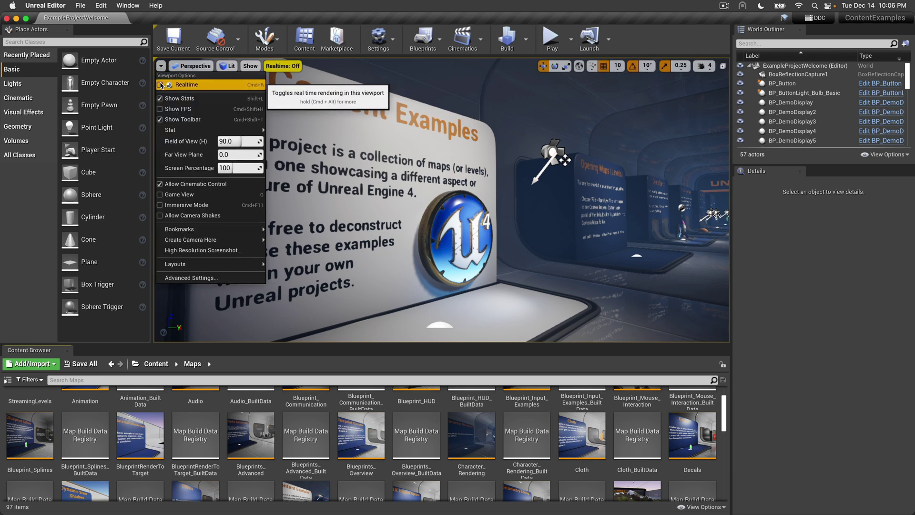
left_click(160, 85)
Fly through the welcome hall past the Content Examples stand to the Unreal Engine 4 wall.
right_click(403, 233)
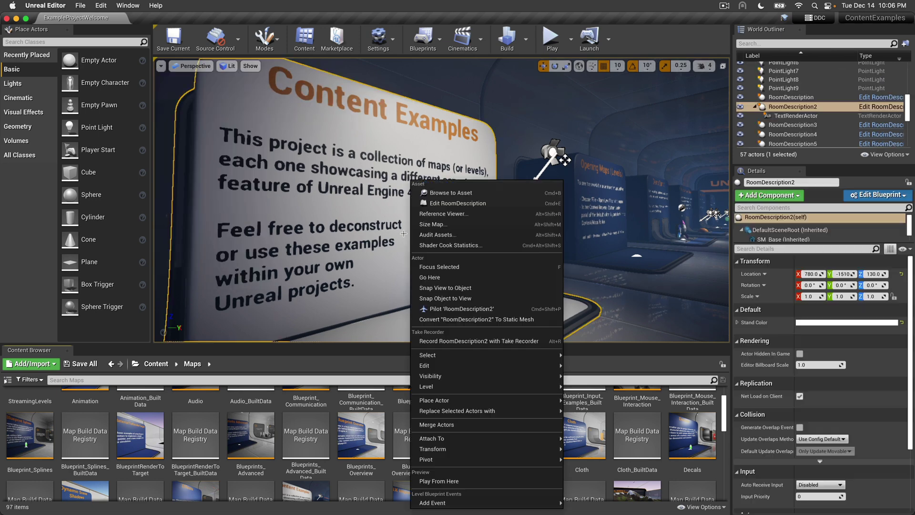
left_click(373, 231)
right_click_drag(373, 235, 398, 240)
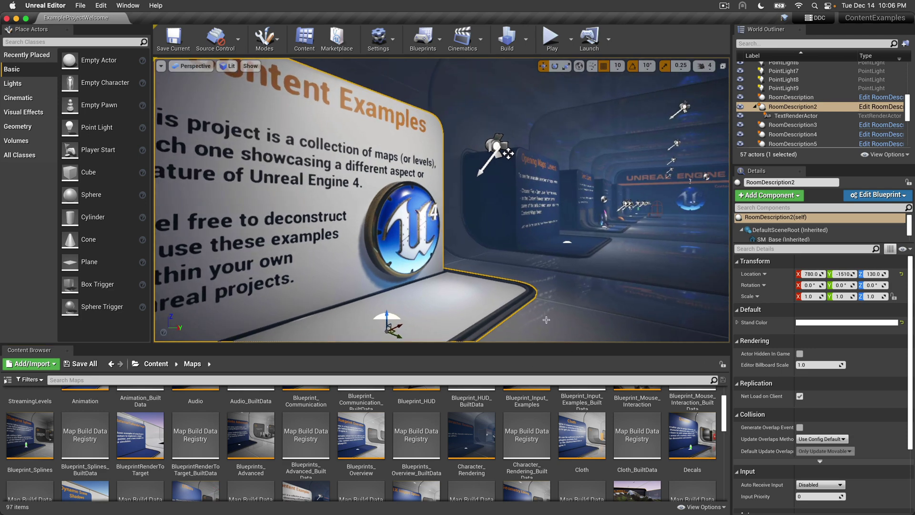
key("w")
right_click_drag(521, 305, 593, 307)
key("w")
key("w")
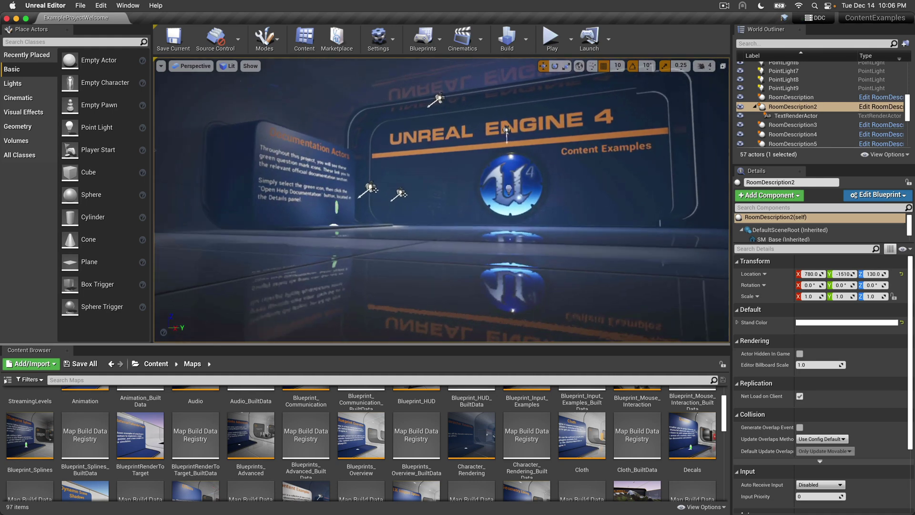
right_click_drag(486, 314, 475, 315)
Turn on the FPS display in the viewport and select the demo room.
left_click(161, 66)
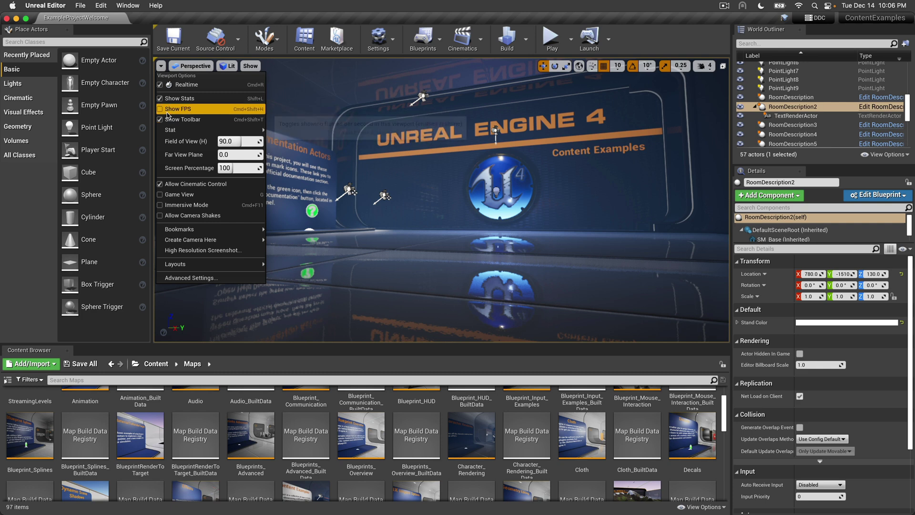
left_click(161, 111)
left_click(436, 182)
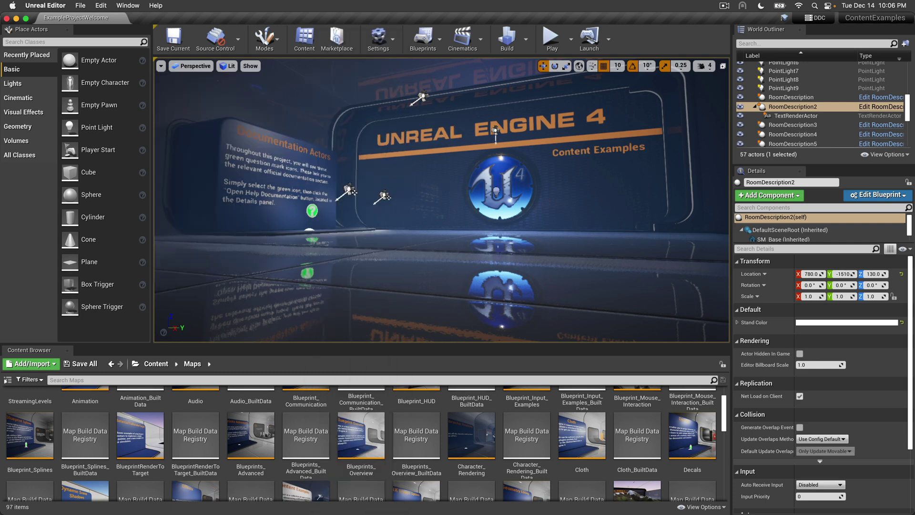
right_click(488, 189)
left_click(441, 191)
left_click(441, 191)
right_click(409, 176)
left_click(408, 176)
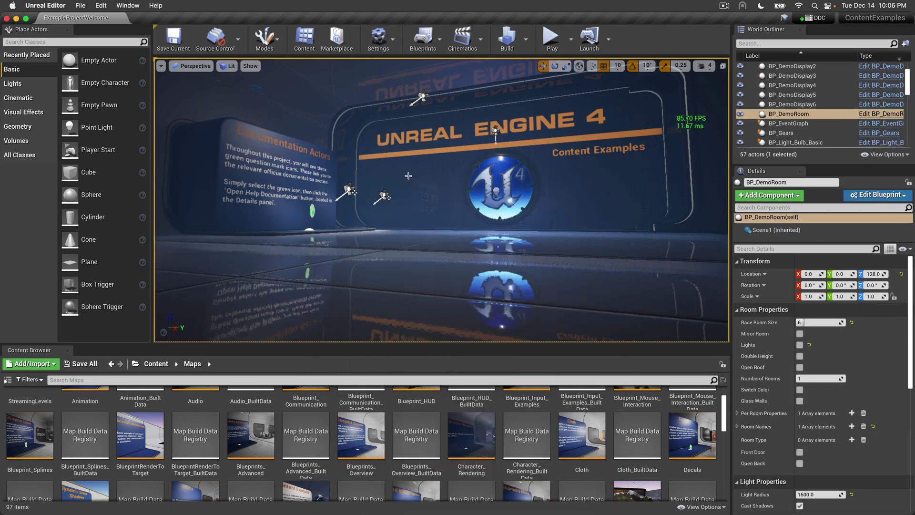
Look around and back away through the hall to observe the viewport's frame rate.
mouse_move(408, 176)
right_mouse_down()
mouse_move(396, 174)
mouse_move(403, 179)
right_mouse_up()
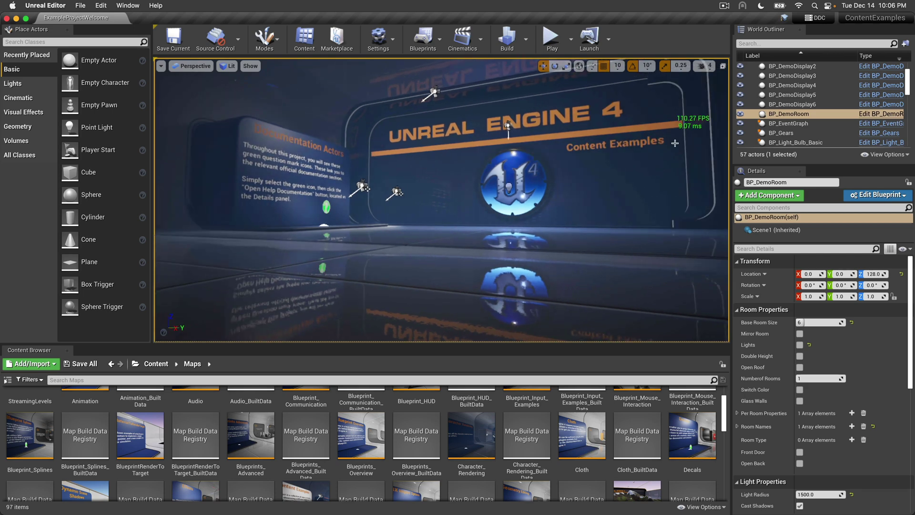
left_click_drag(675, 143, 671, 164)
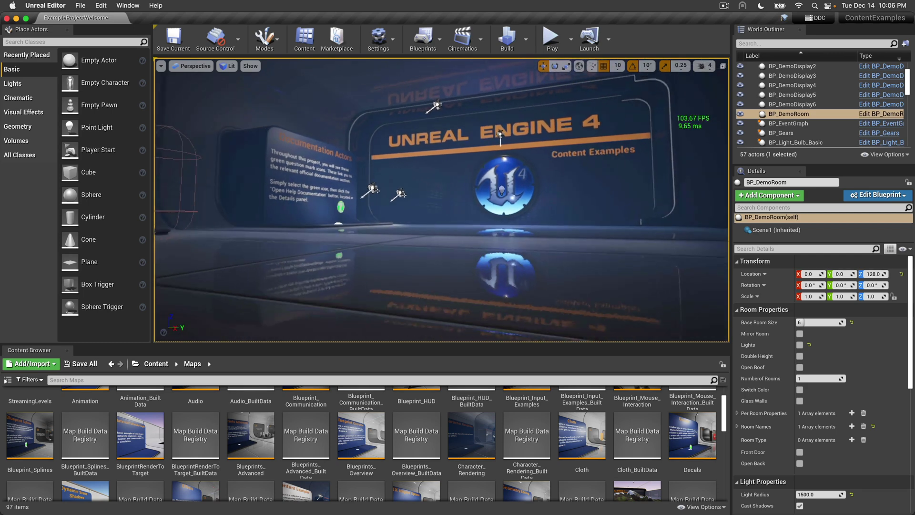
key("s")
right_click_drag(671, 165, 636, 152)
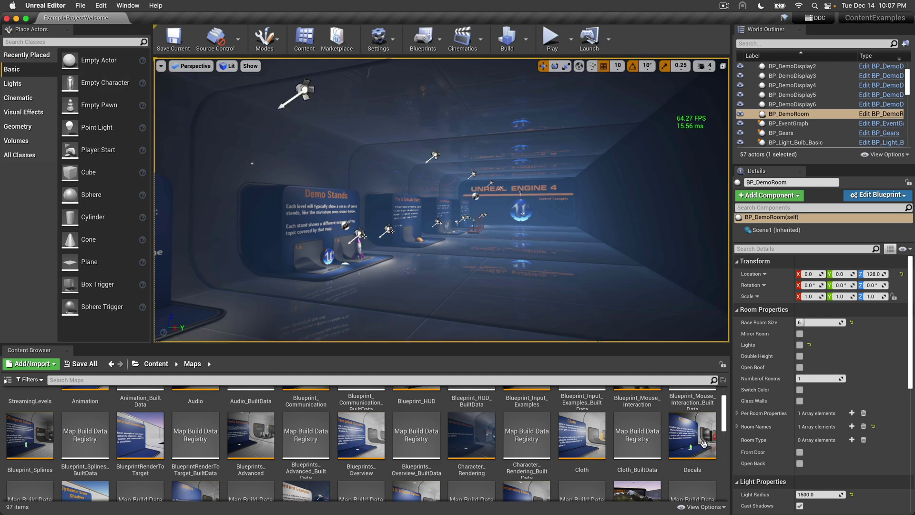
Open the Niagara map from the Maps folder and fly to the 1.1 display stand.
left_click_drag(723, 428, 725, 467)
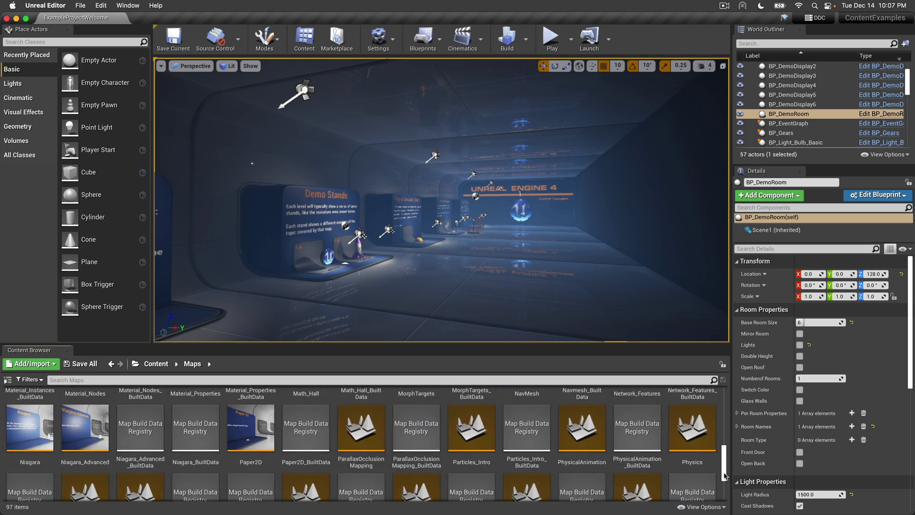
double_click(34, 424)
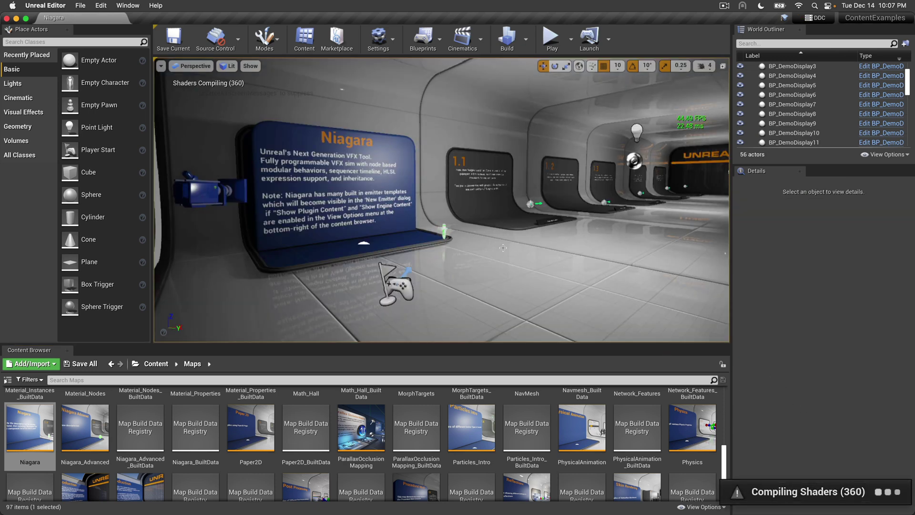
right_click_drag(573, 264, 458, 257)
key("w")
key("w")
key("d")
key("w")
key("d")
key("s")
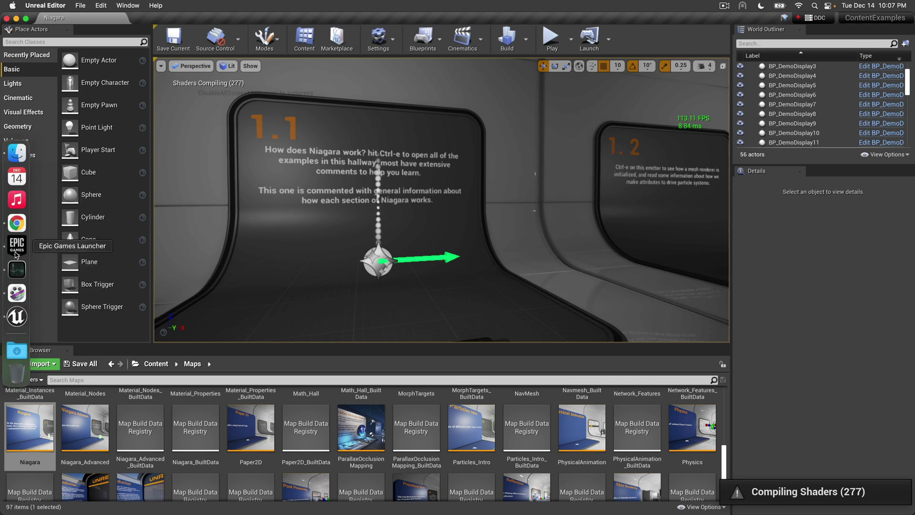
Switch to Activity Monitor and examine the CPU and GPU usage and the kind of the Unreal Editor and ShaderCompileWorker processes.
left_click(17, 270)
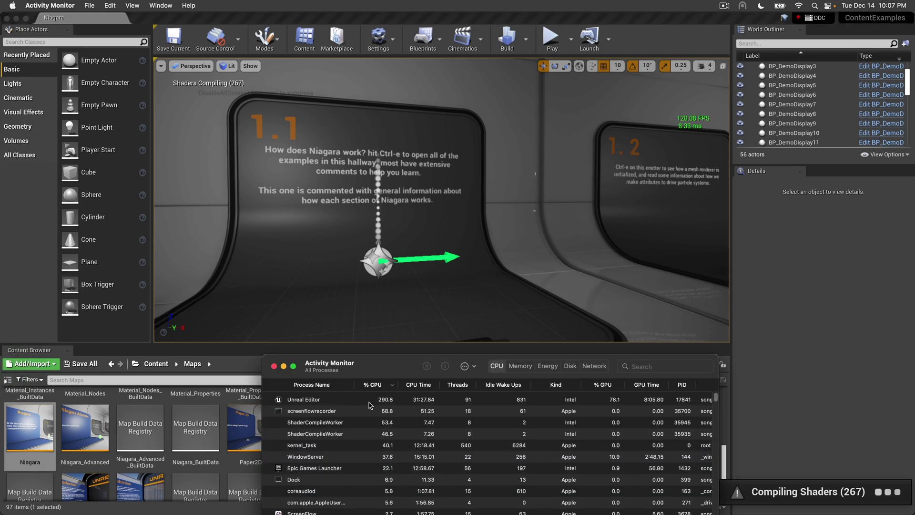
left_click(788, 319)
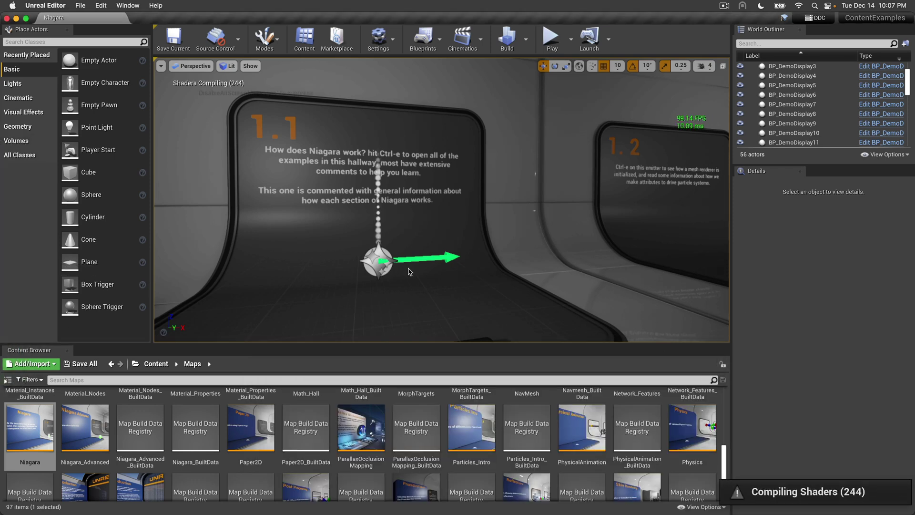
key("super+Tab")
left_click_drag(400, 365, 619, 250)
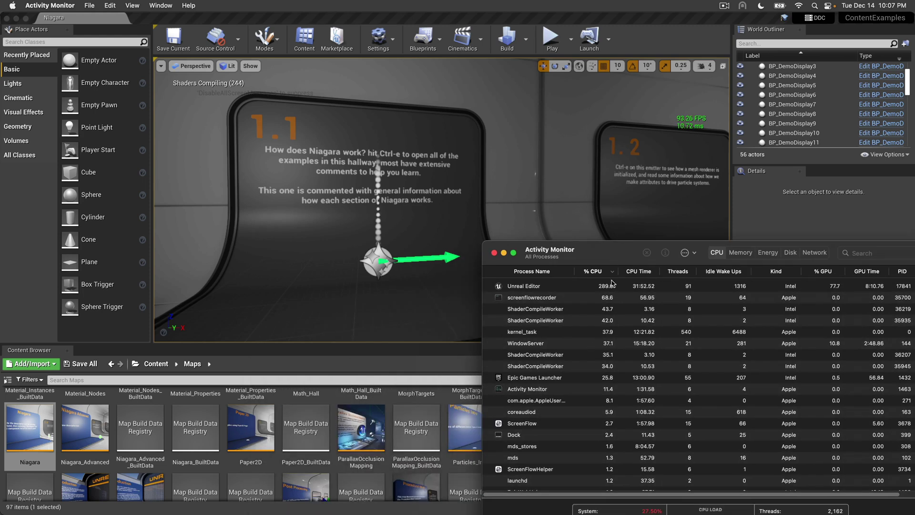
left_click(767, 309)
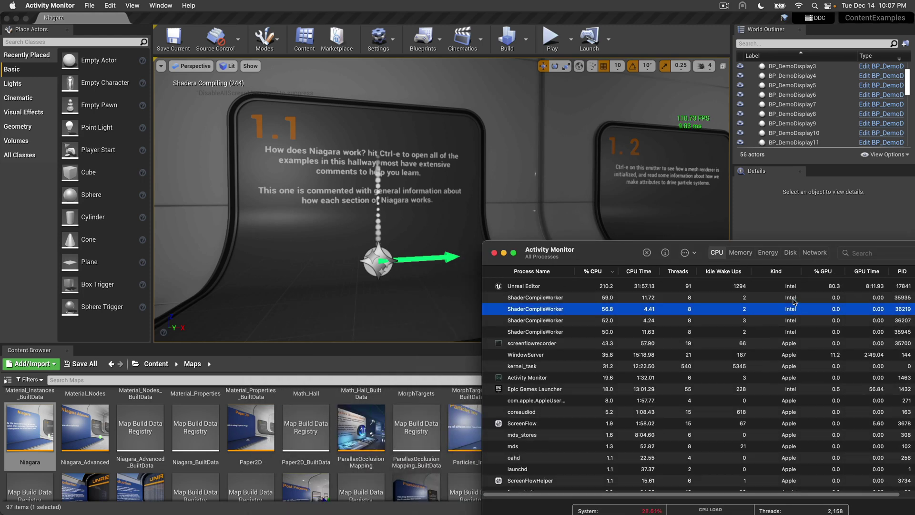
left_click_drag(753, 260, 395, 329)
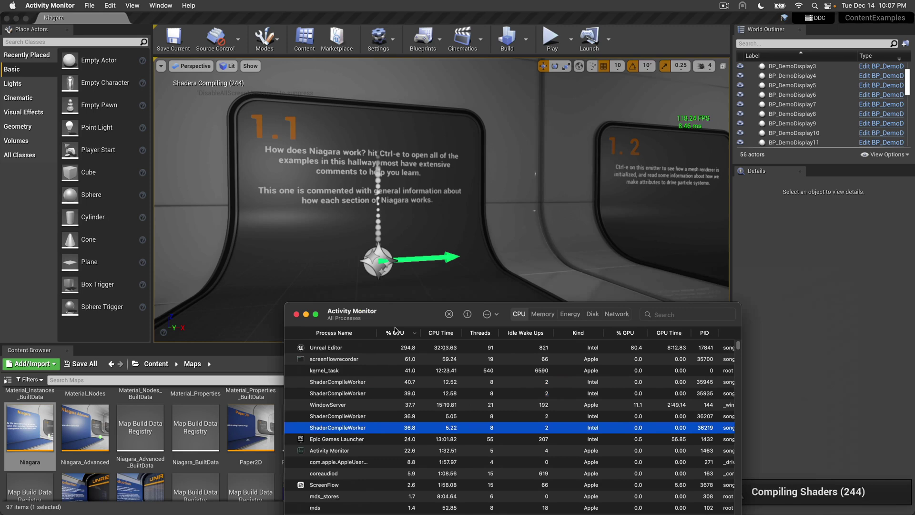
Return to Unreal Editor and fly through the Niagara hall past the section 2 displays to stand 3.1, observing the frame rate.
left_click(543, 293)
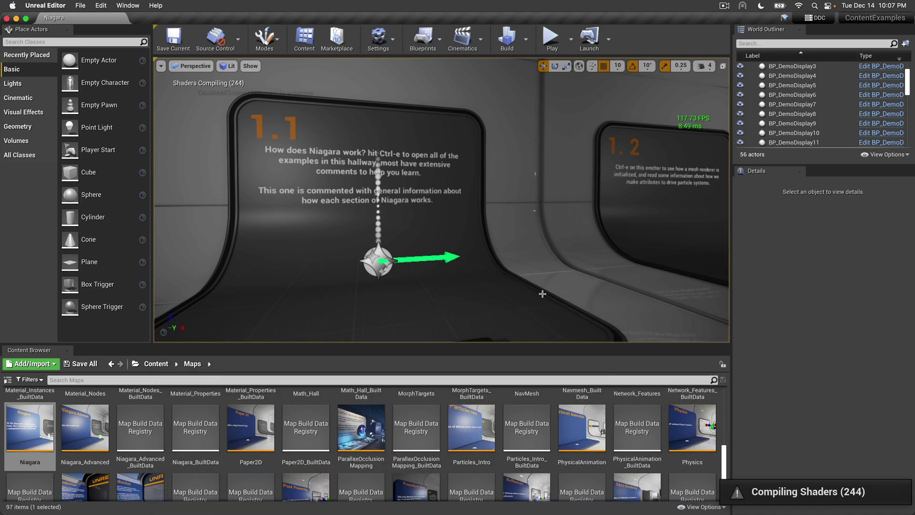
right_click_drag(542, 293, 589, 292)
key("w")
key("w")
key("s")
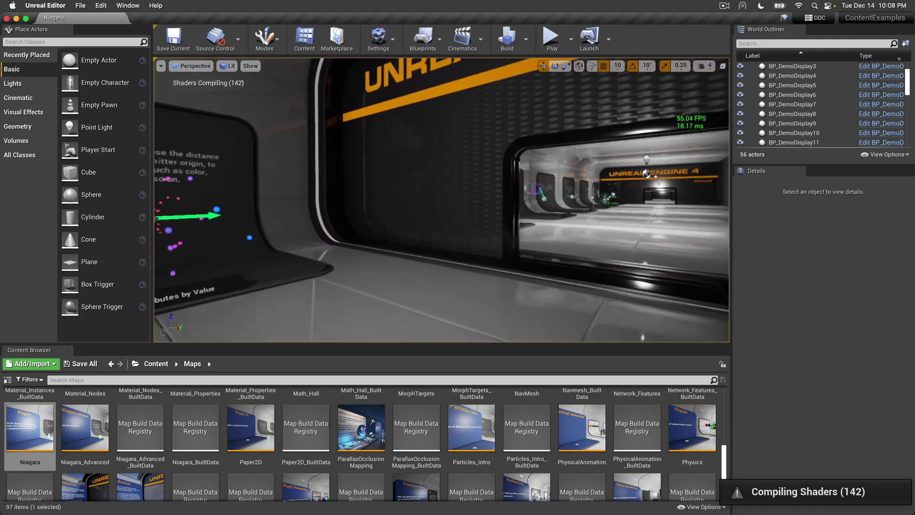
key("w")
key("w")
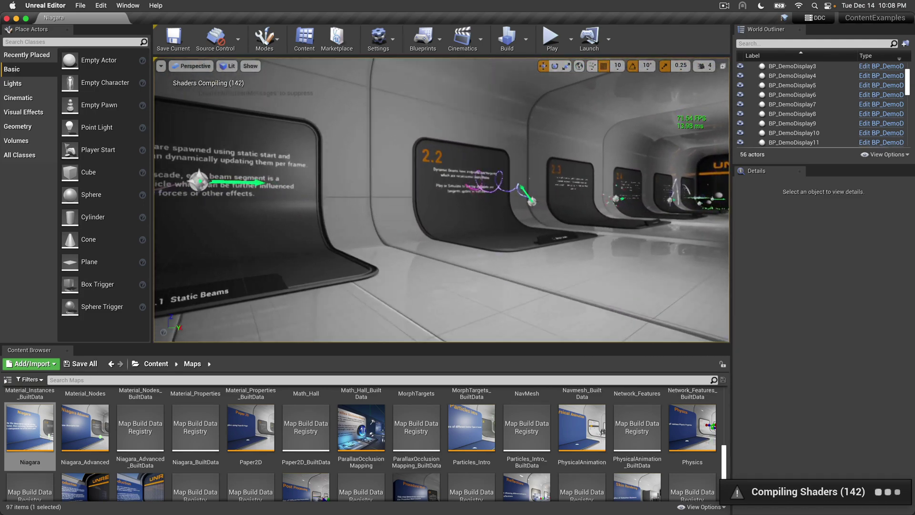
key("w")
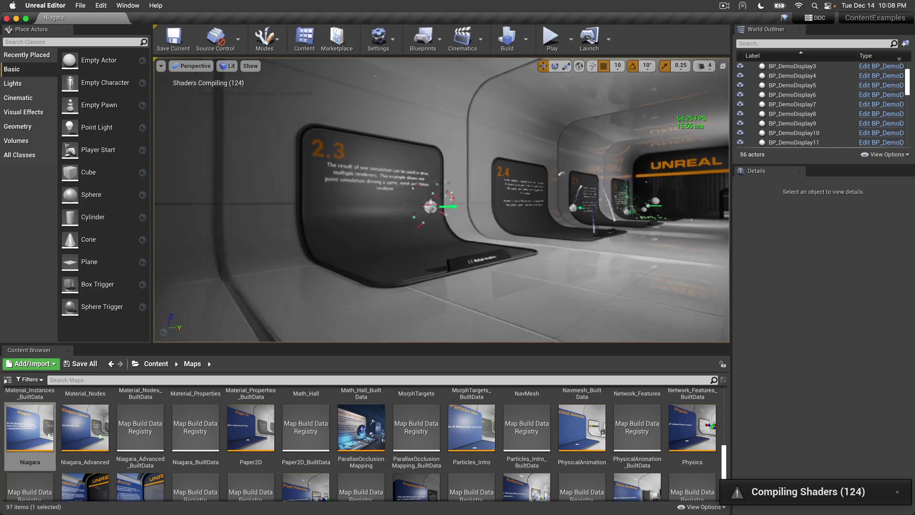
key("w")
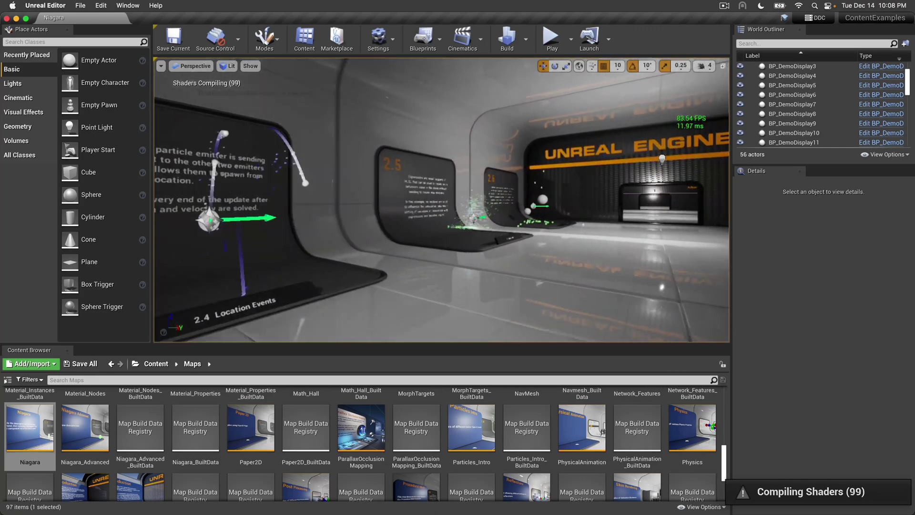
right_click_drag(566, 294, 571, 294)
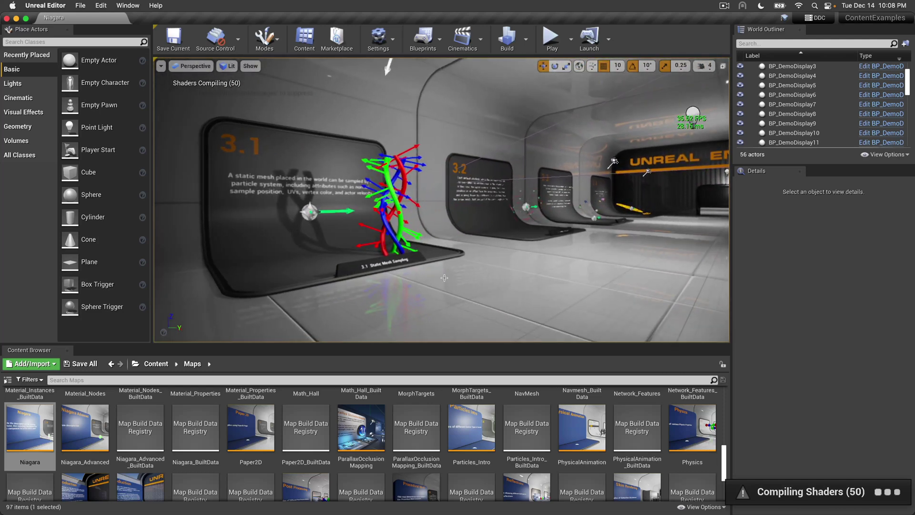
Select the Niagara_Advanced level in the Maps folder.
left_click(86, 415)
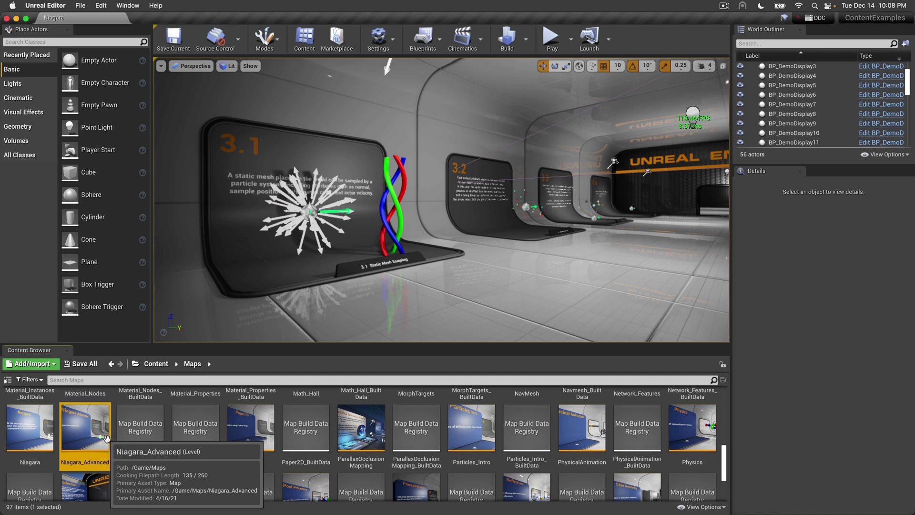
left_click(725, 5)
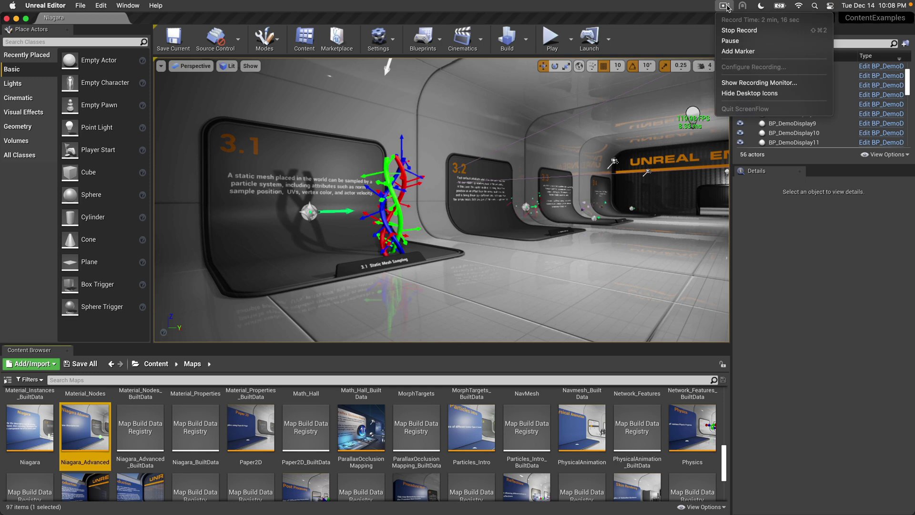